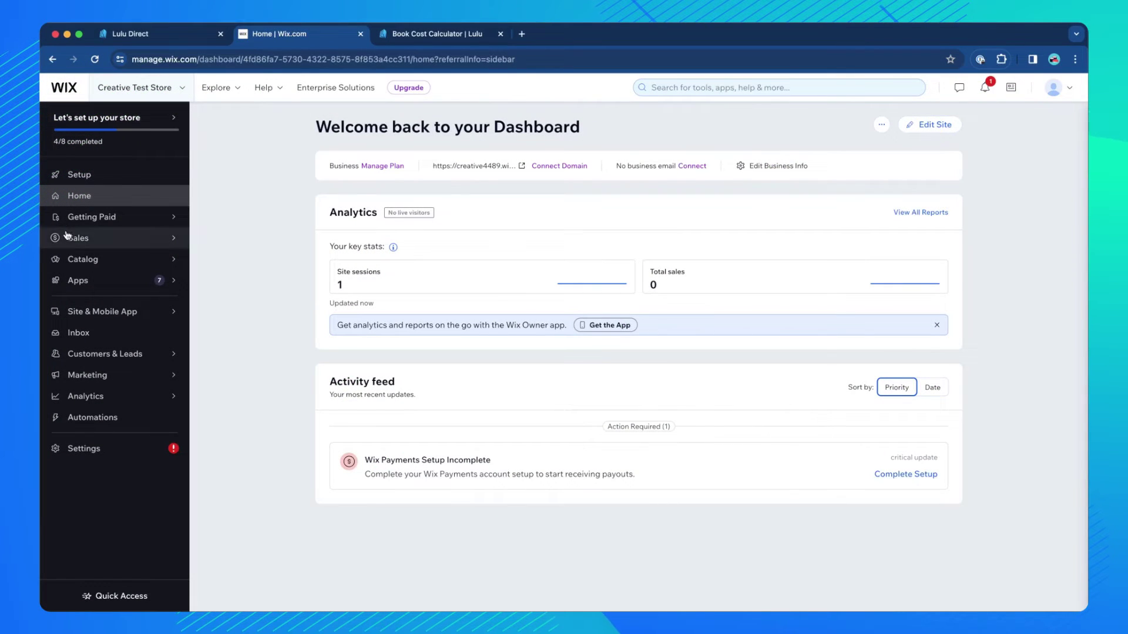
Open Sales > Orders to list the store's four existing paid, unfulfilled orders.
{"action": "mouse_move", "coordinate": [67, 236]}
{"action": "left_click", "coordinate": [219, 222]}
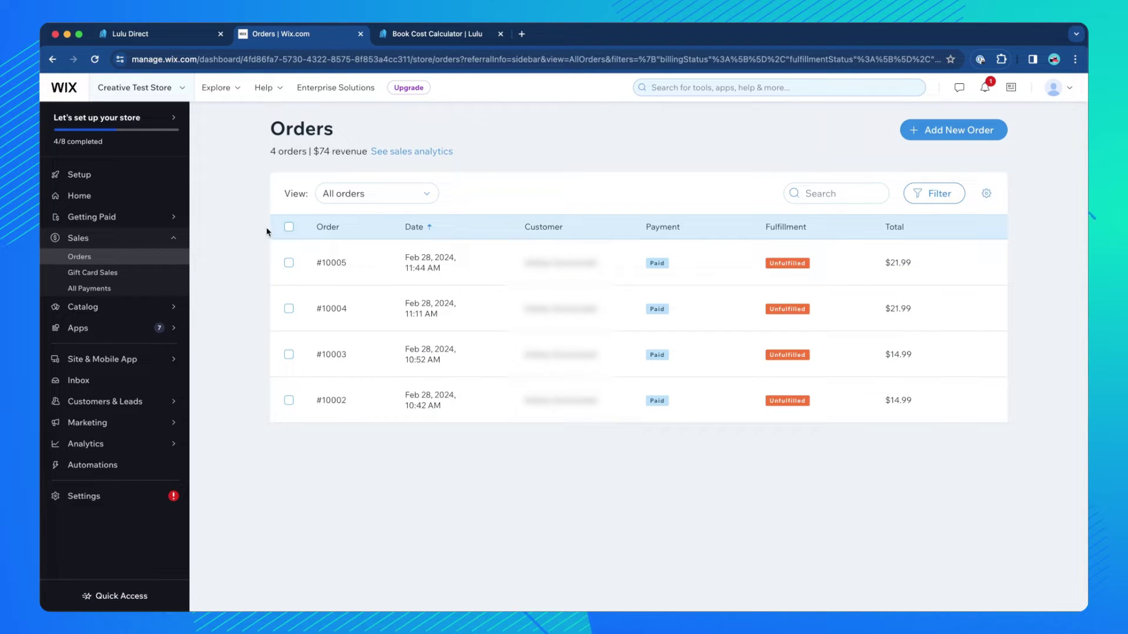
Create a new manual order with one Ocean Notebook at $9.99 and start adding a new customer.
{"action": "left_click", "coordinate": [958, 130]}
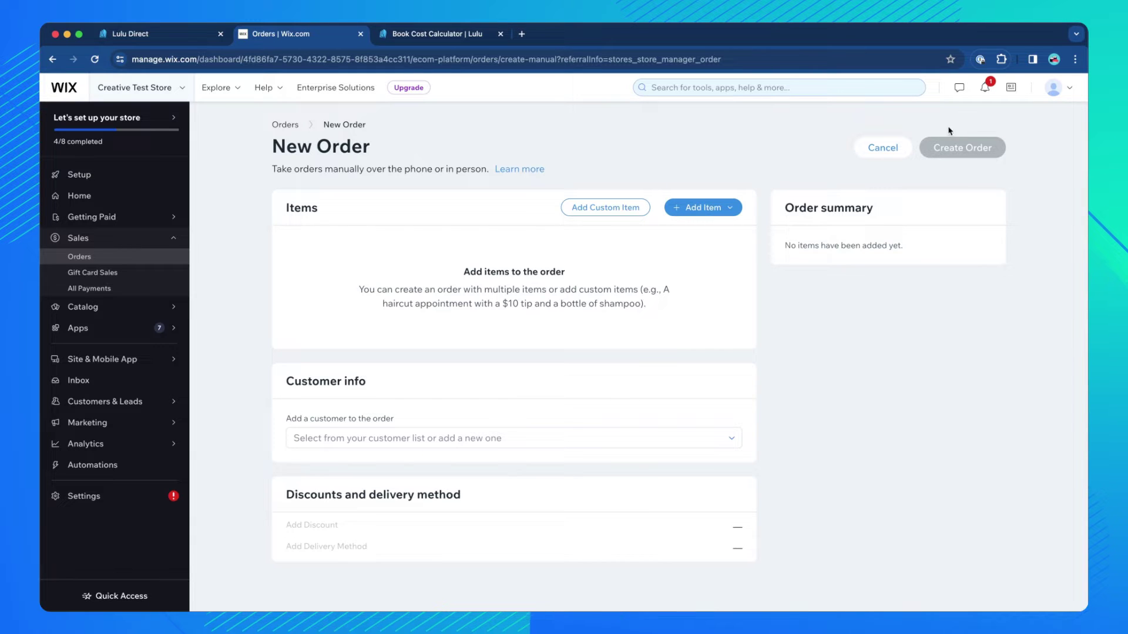
{"action": "left_click", "coordinate": [714, 206]}
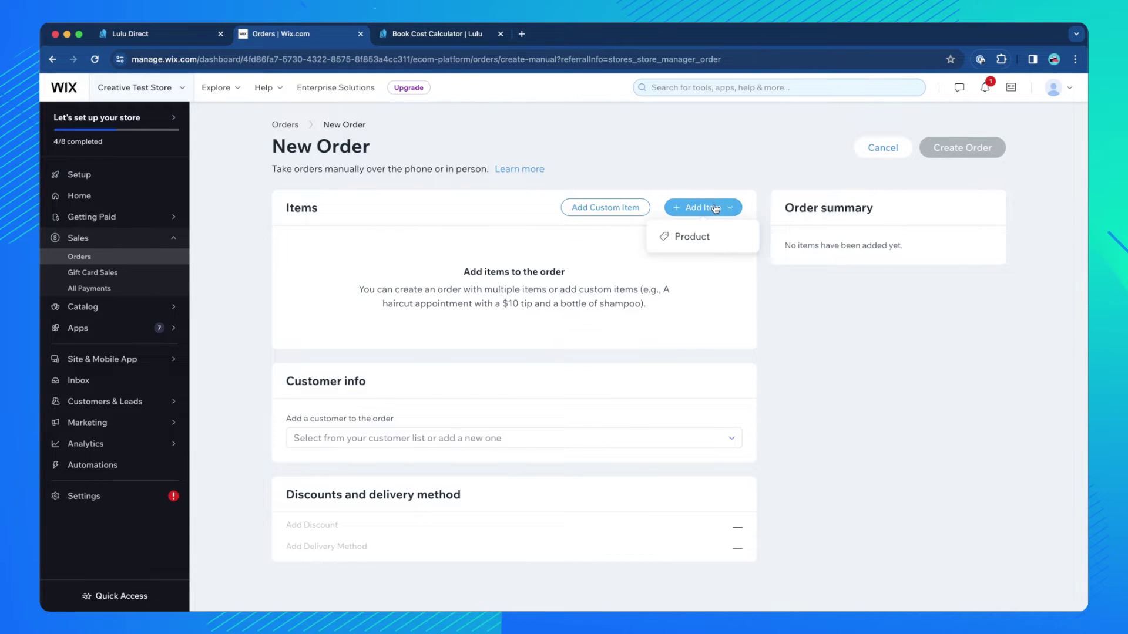
{"action": "left_click", "coordinate": [698, 236]}
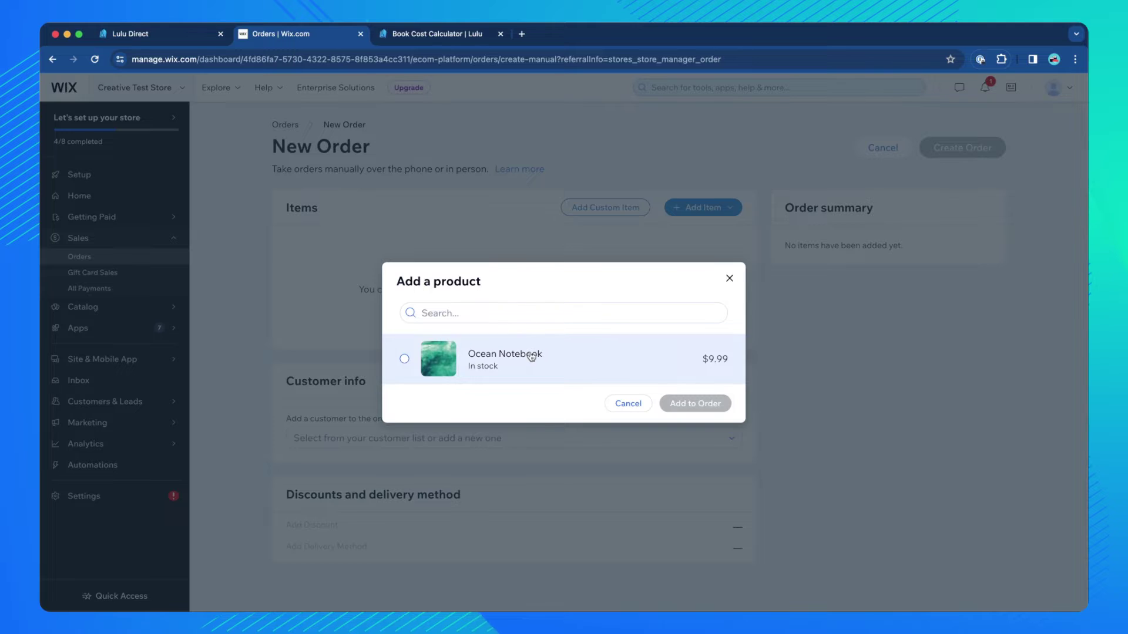
{"action": "left_click", "coordinate": [532, 355]}
{"action": "left_click", "coordinate": [709, 403]}
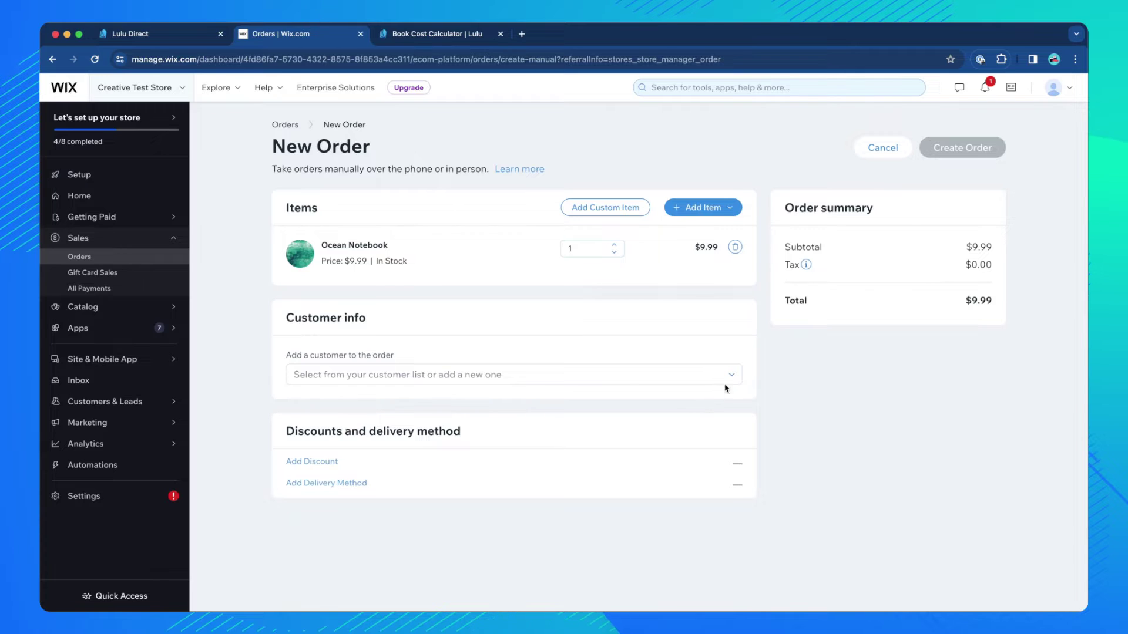
{"action": "left_click", "coordinate": [731, 383]}
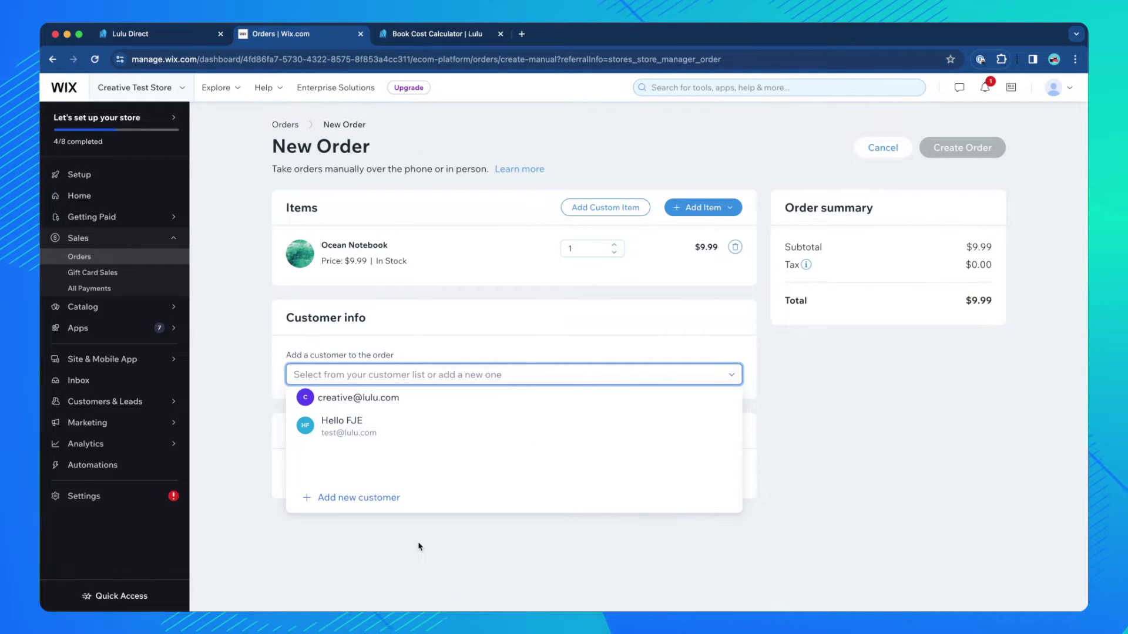
{"action": "left_click", "coordinate": [377, 504]}
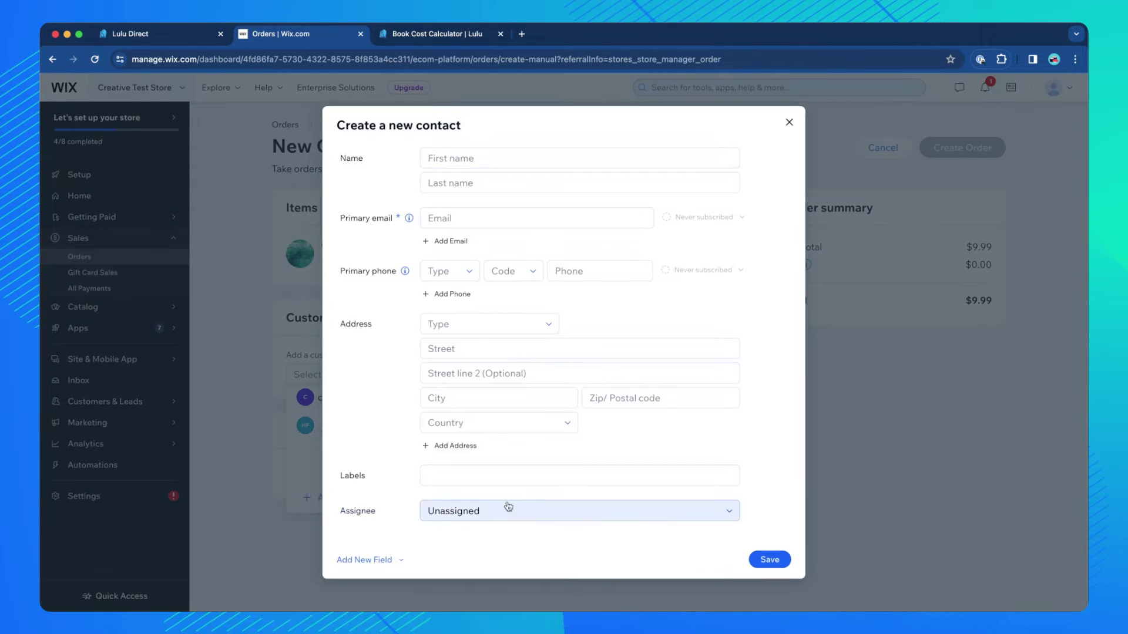
Enter the new contact's first name, last name and email address.
{"action": "left_click", "coordinate": [569, 154]}
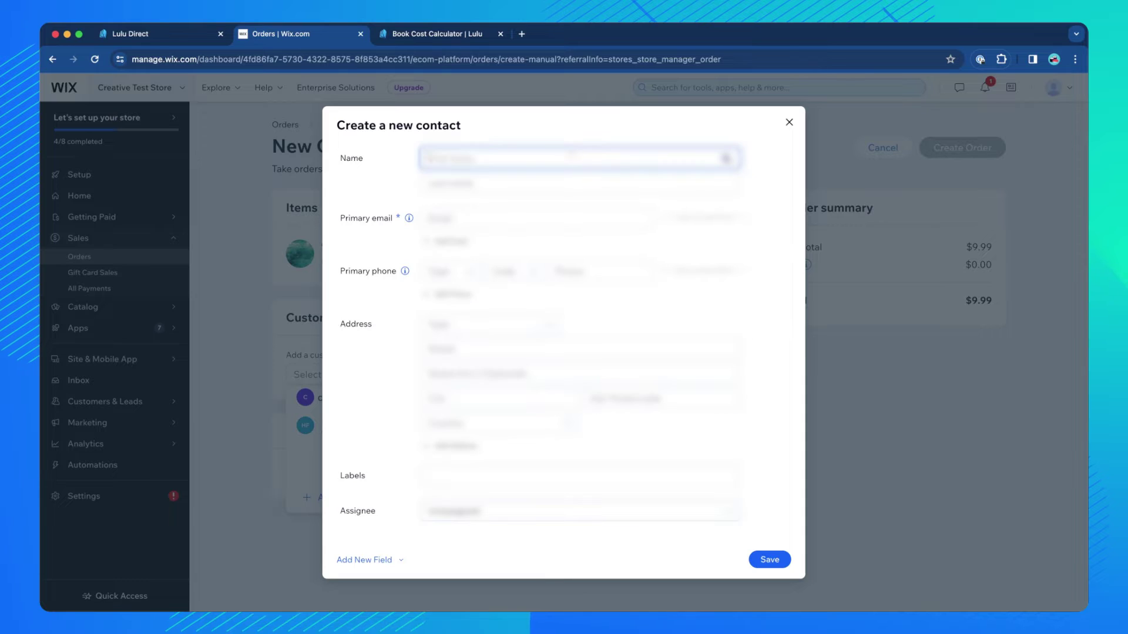
{"action": "key", "text": "Tab"}
{"action": "type", "text": "Stonehouse"}
{"action": "key", "text": "Tab"}
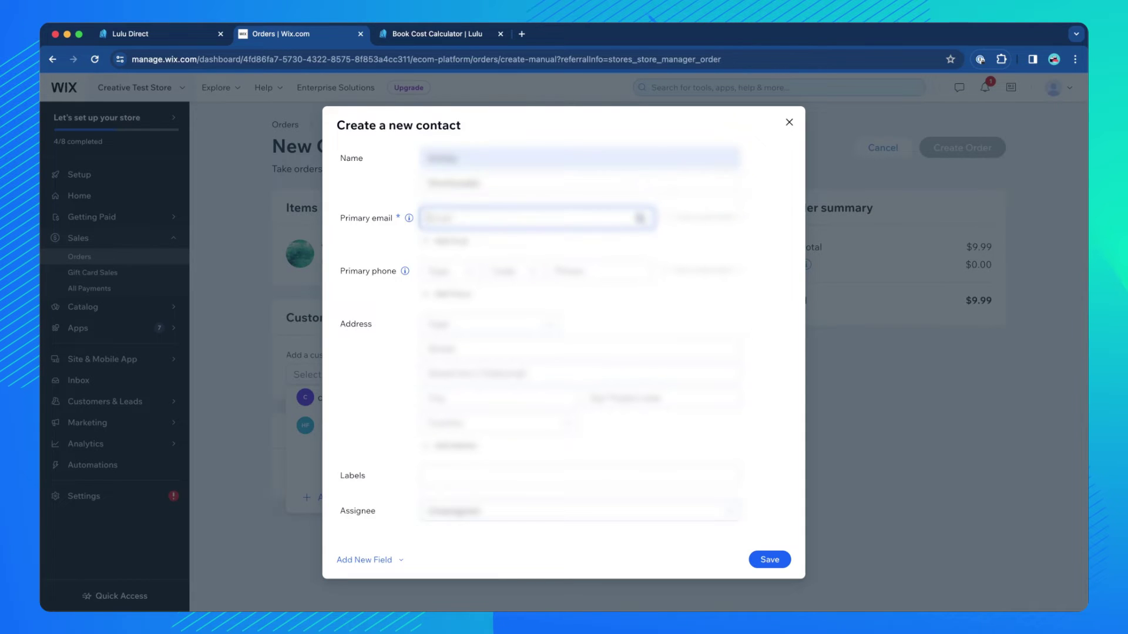
{"action": "key", "text": "Tab"}
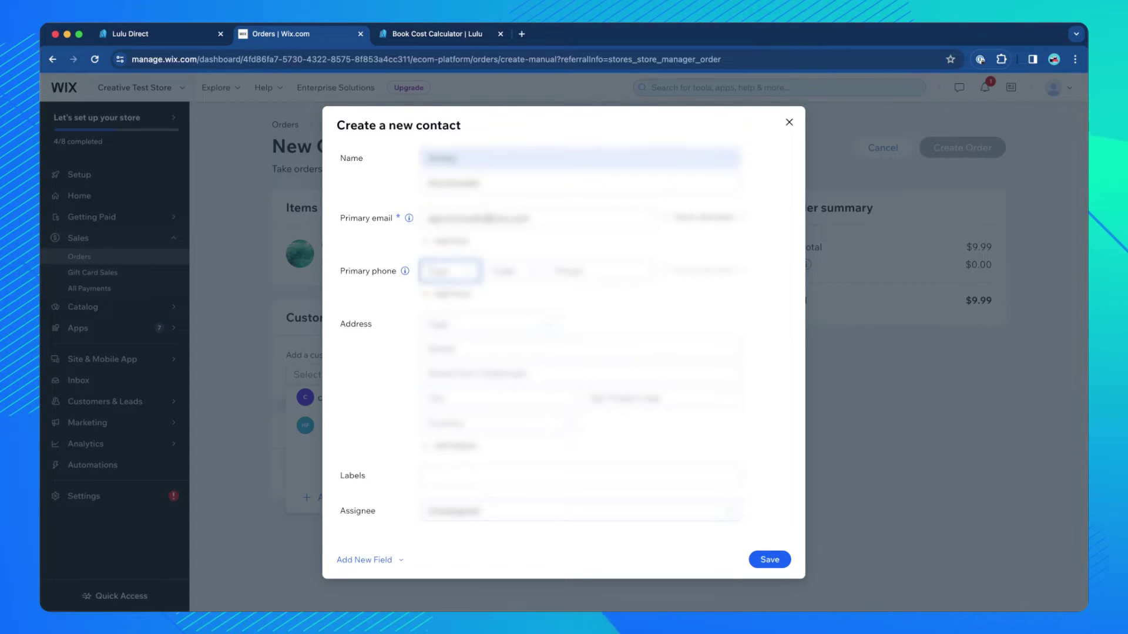
Add the contact's Mobile phone number with the US +1 country code.
{"action": "left_click", "coordinate": [449, 271]}
{"action": "left_click", "coordinate": [464, 313]}
{"action": "left_click", "coordinate": [511, 271]}
{"action": "type", "text": "us"}
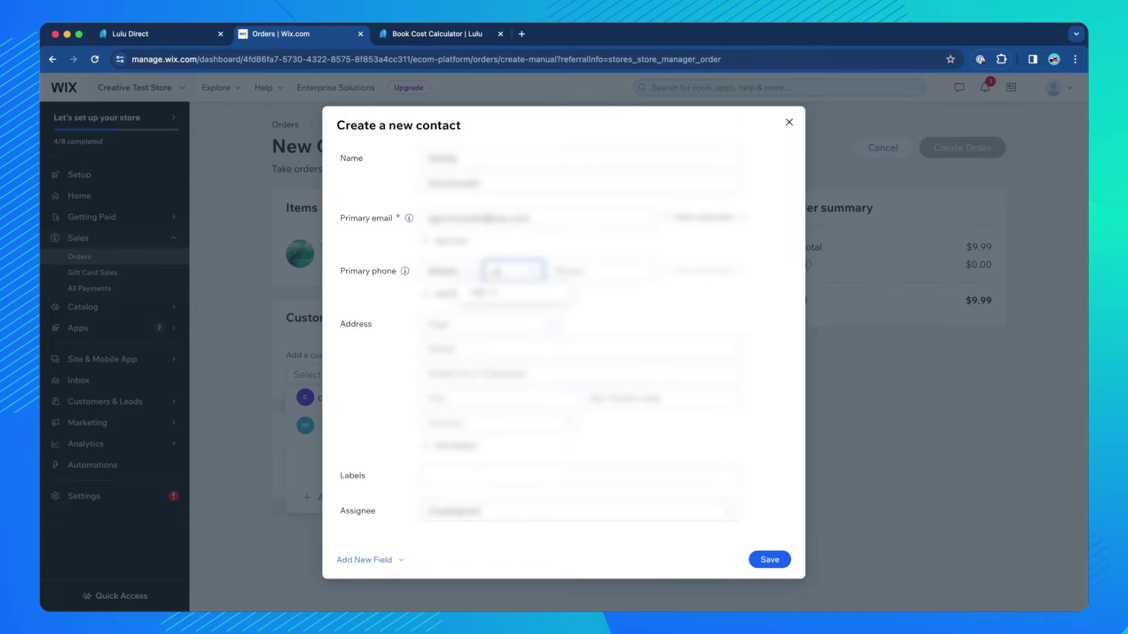
{"action": "key", "text": "Return"}
{"action": "type", "text": "5555555"}
Fill in the contact's address type, street address, city and postal code.
{"action": "left_click", "coordinate": [488, 324]}
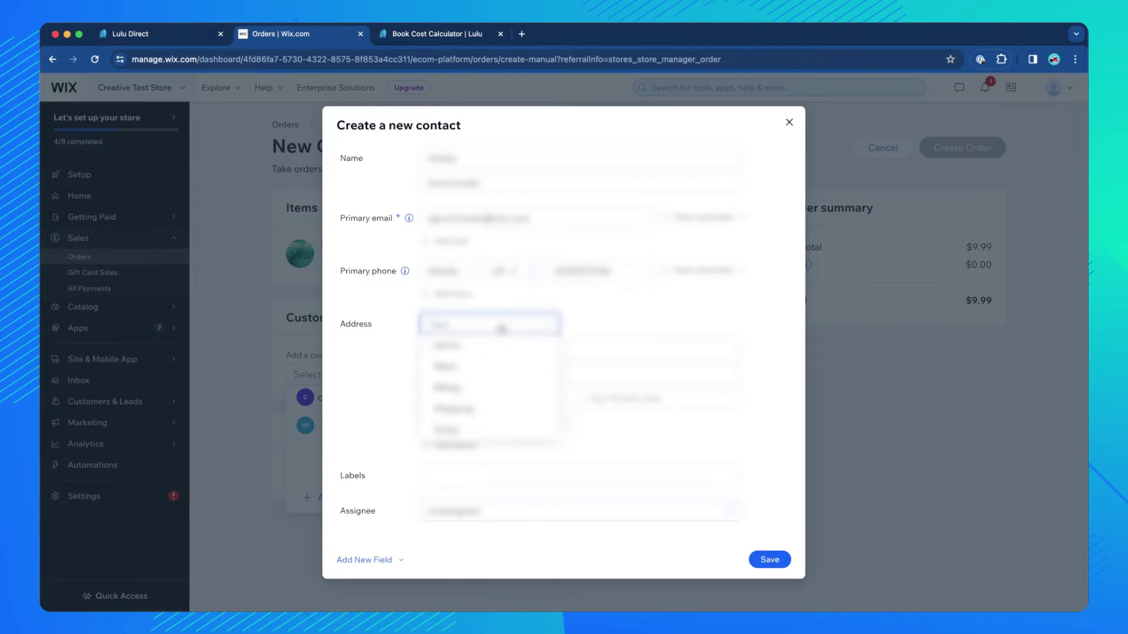
{"action": "left_click", "coordinate": [493, 346]}
{"action": "left_click", "coordinate": [492, 345]}
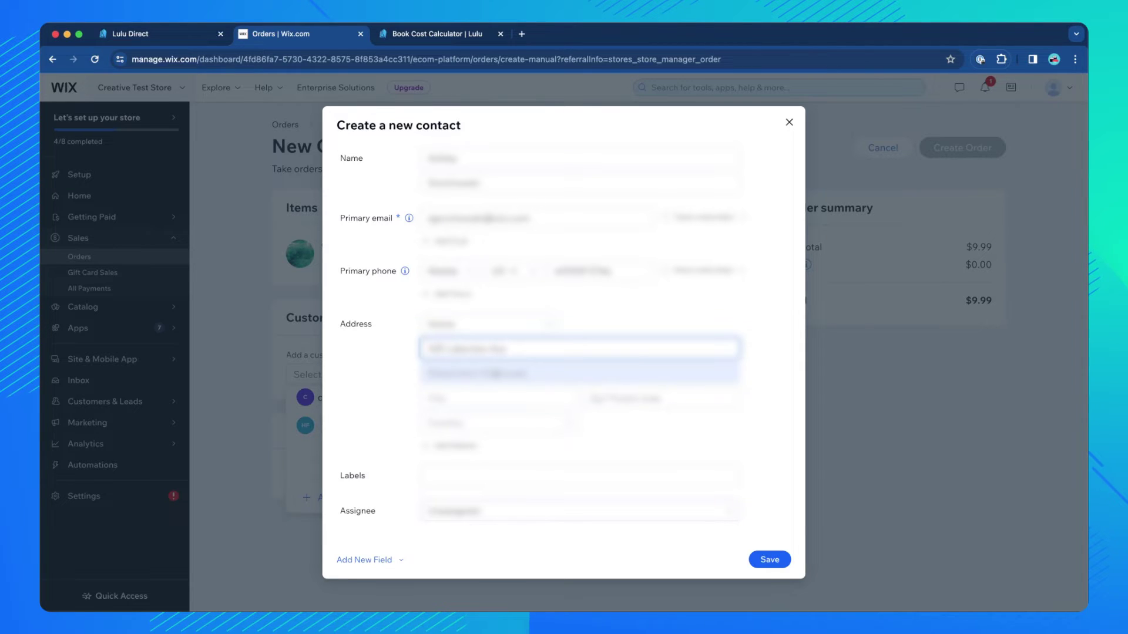
{"action": "left_click", "coordinate": [493, 397]}
{"action": "type", "text": "Sacramento"}
{"action": "left_click", "coordinate": [654, 399]}
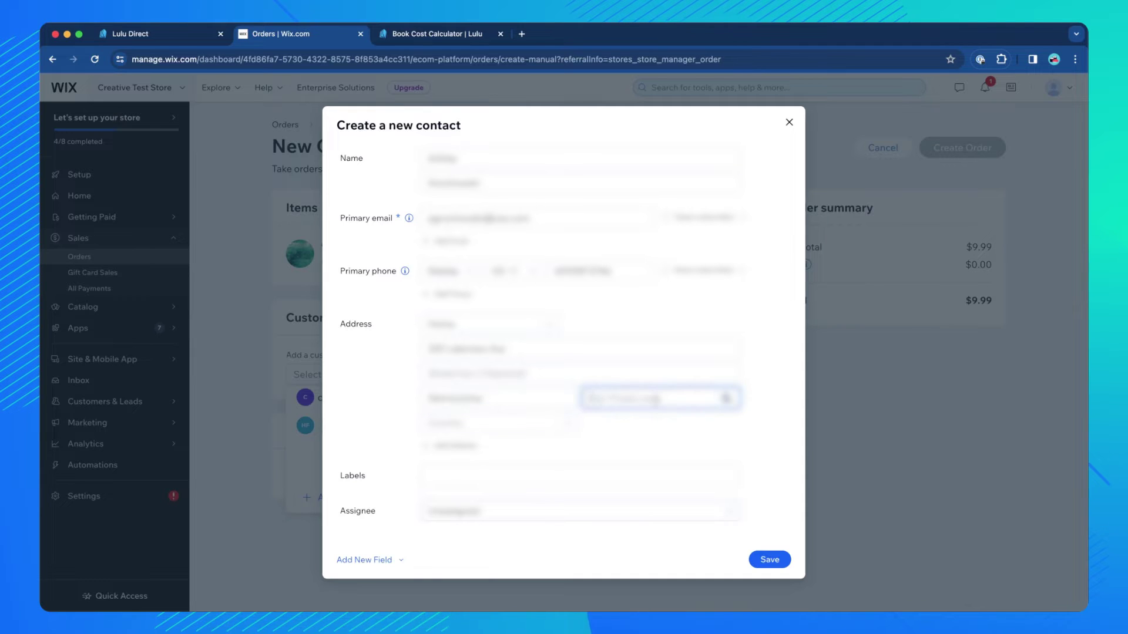
{"action": "type", "text": "95"}
Set the address country to United States and save the new contact to the order.
{"action": "left_click", "coordinate": [488, 424]}
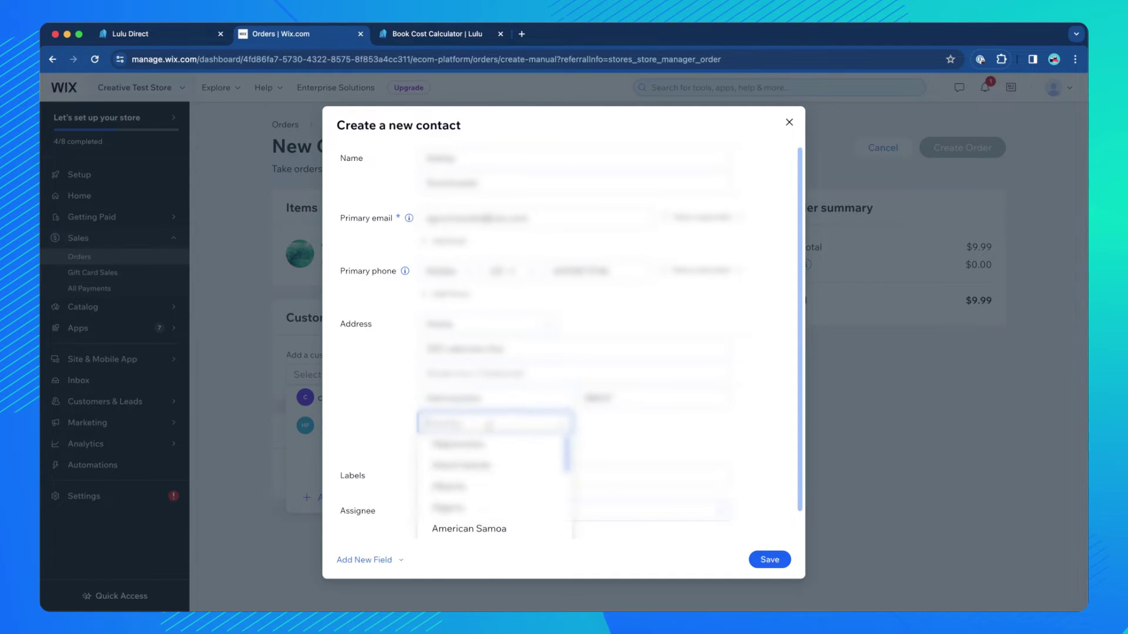
{"action": "type", "text": "Unit"}
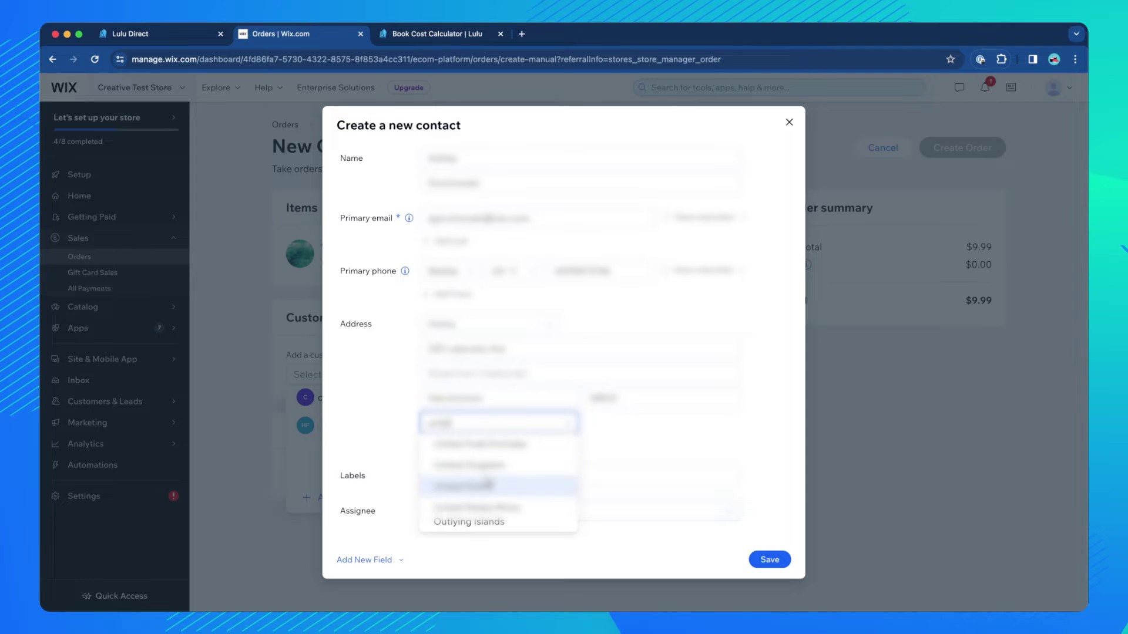
{"action": "left_click", "coordinate": [488, 487]}
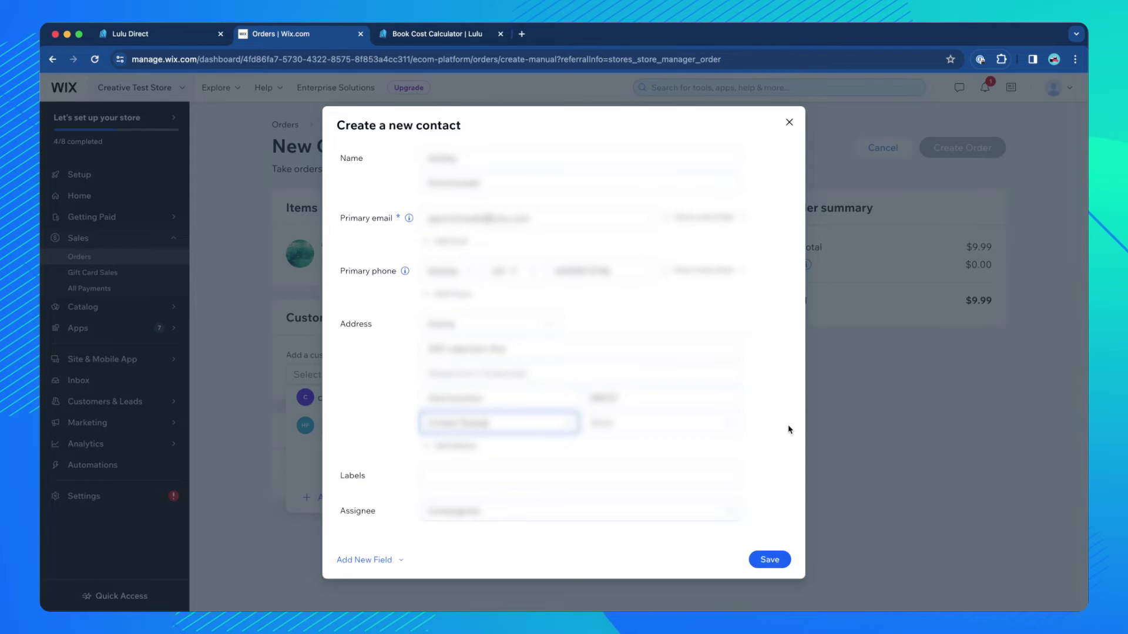
{"action": "left_click", "coordinate": [795, 405]}
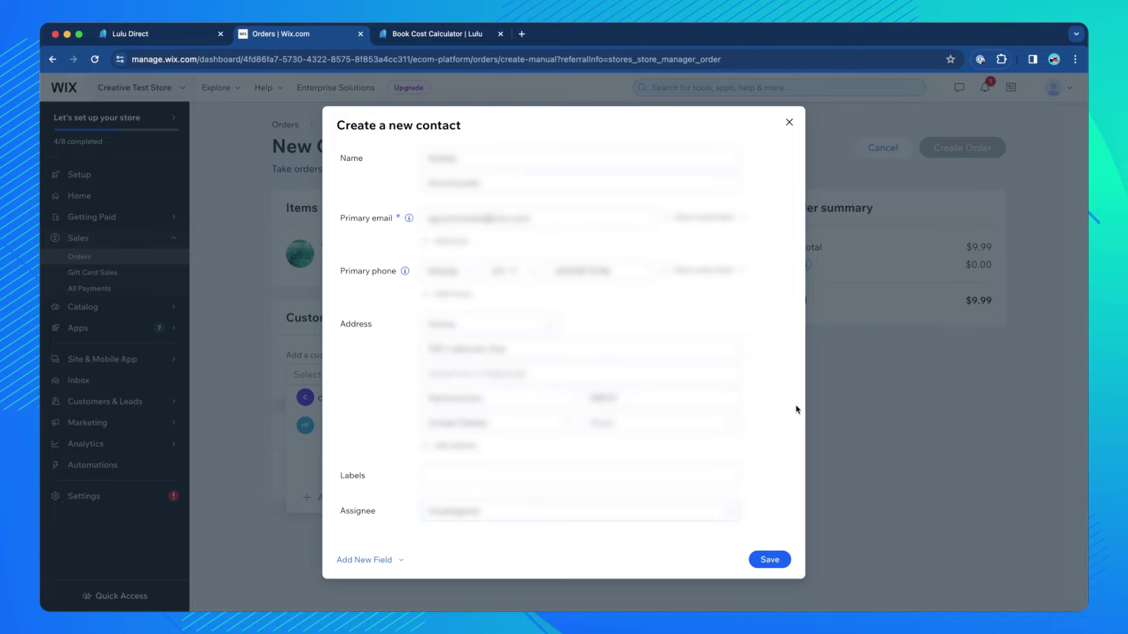
{"action": "left_click", "coordinate": [774, 560]}
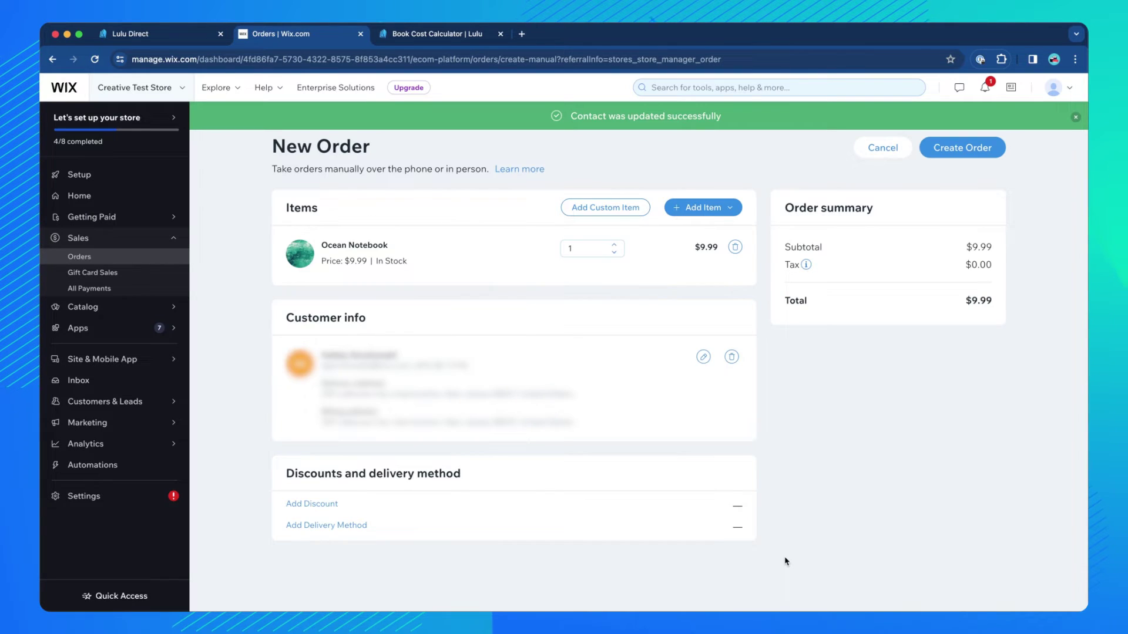
Add $5.00 Standard Shipping and create Order #10006 for $14.99.
{"action": "left_click", "coordinate": [342, 525]}
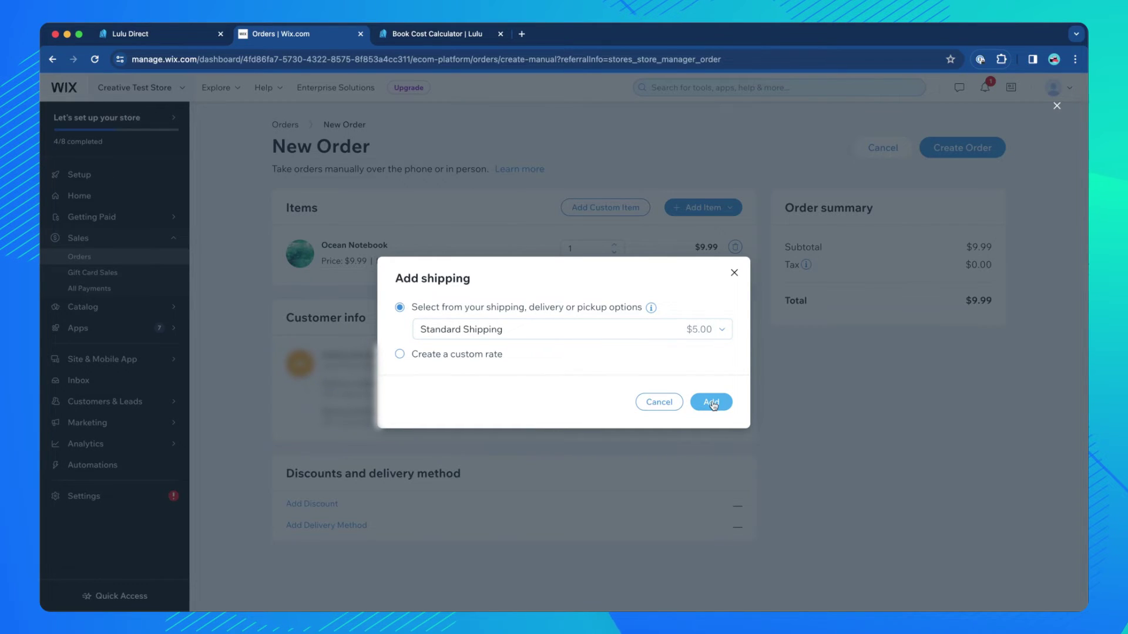
{"action": "left_click", "coordinate": [712, 403]}
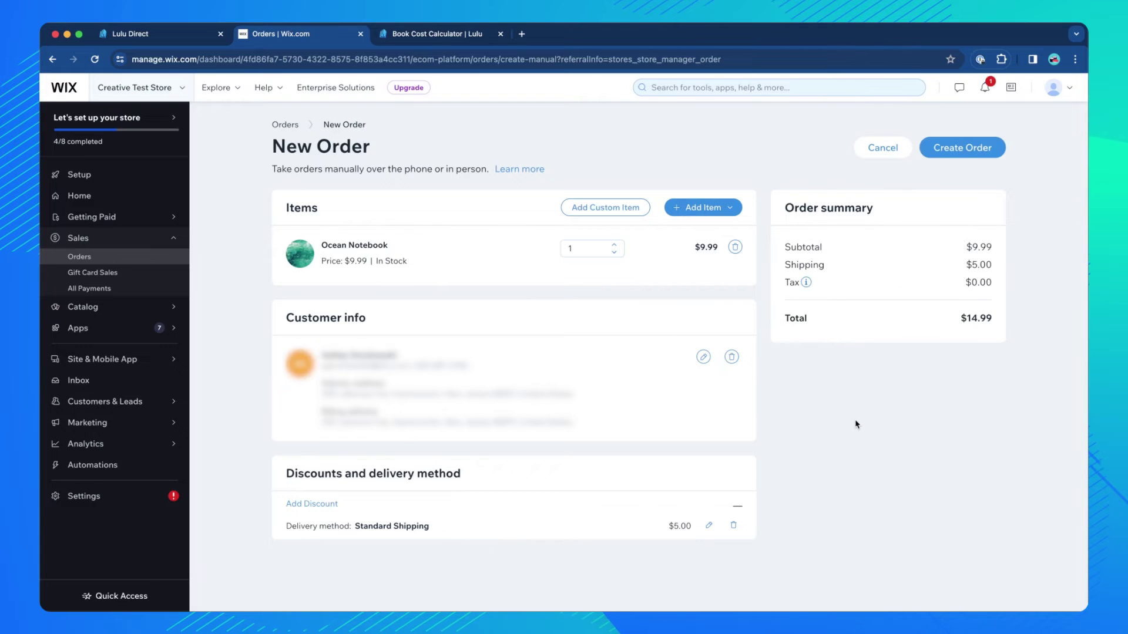
{"action": "left_click", "coordinate": [973, 152]}
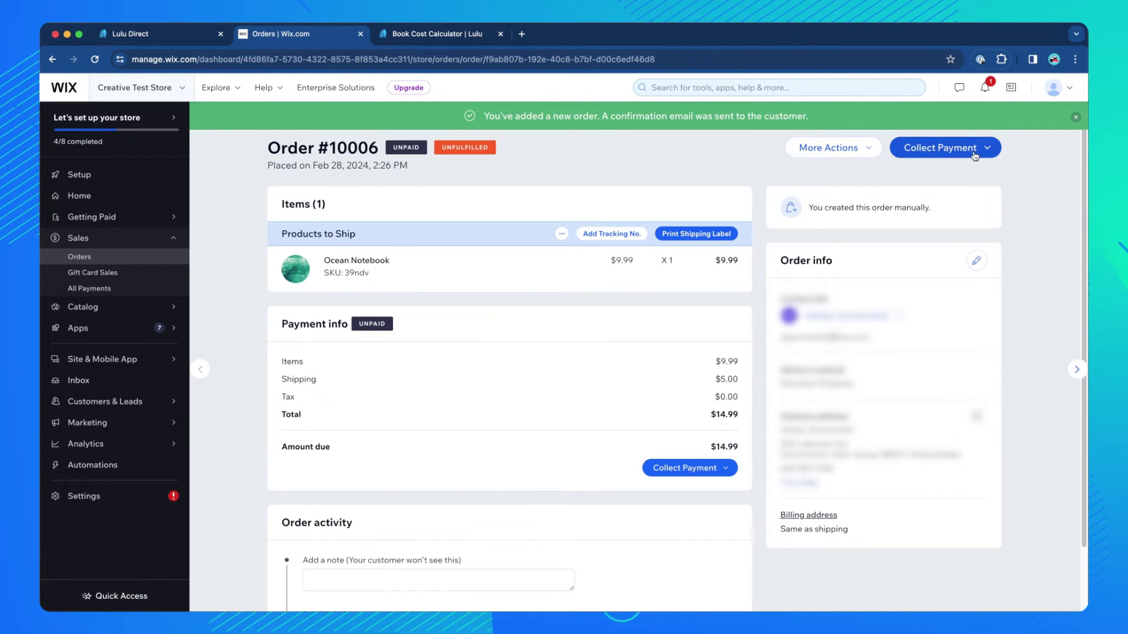
Use Collect Payment to mark Order #10006's $14.99 as paid.
{"action": "left_click", "coordinate": [975, 156]}
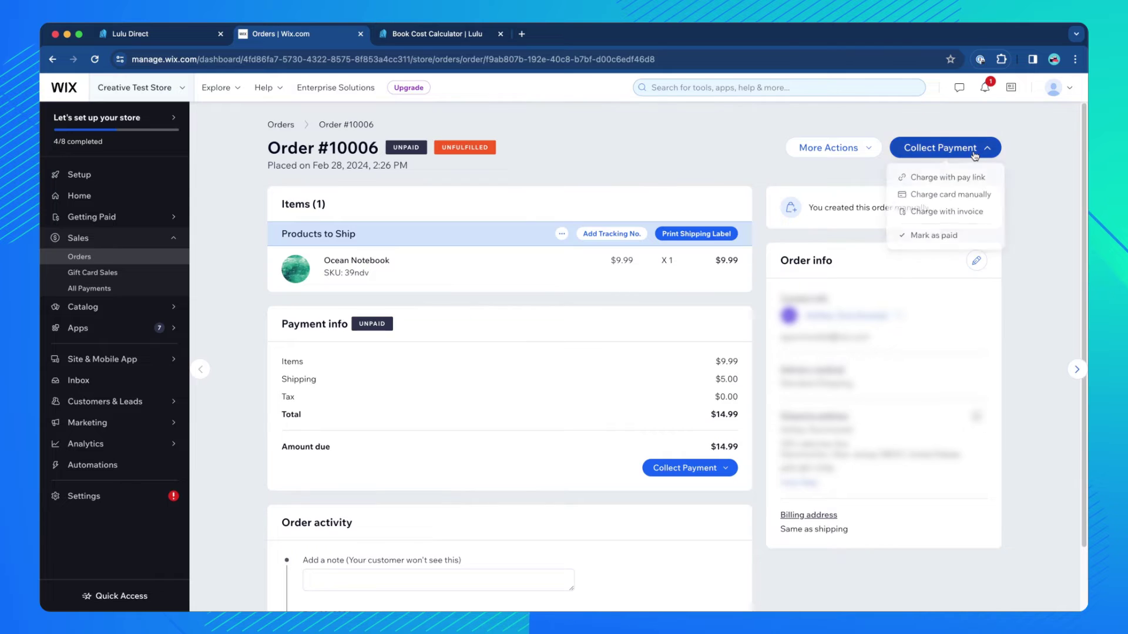
{"action": "left_click", "coordinate": [937, 236]}
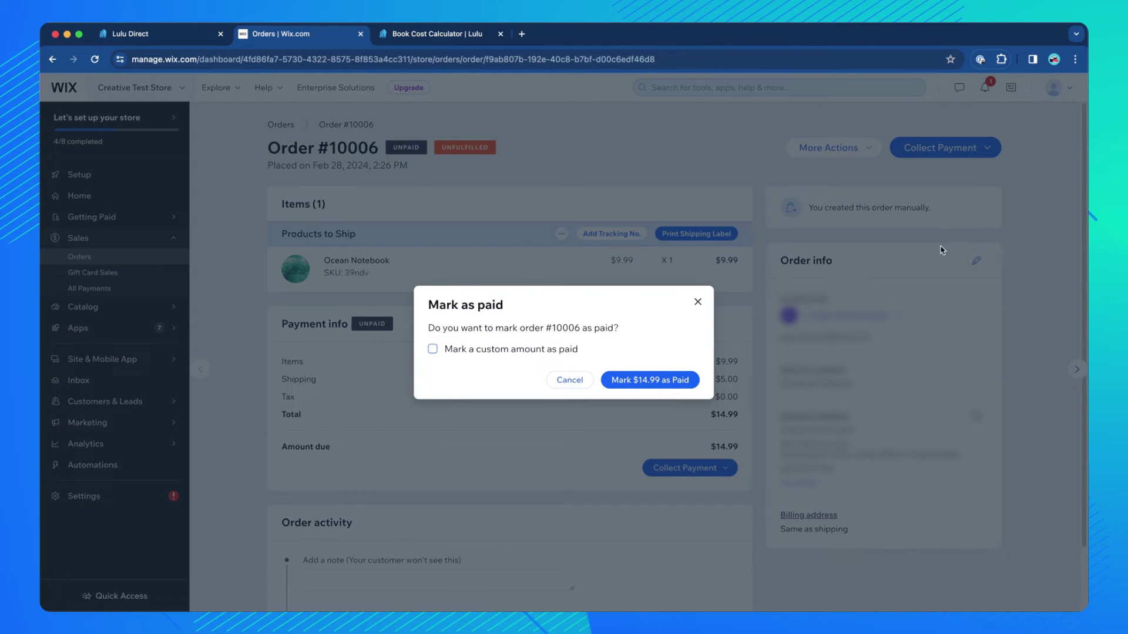
{"action": "left_click", "coordinate": [669, 381]}
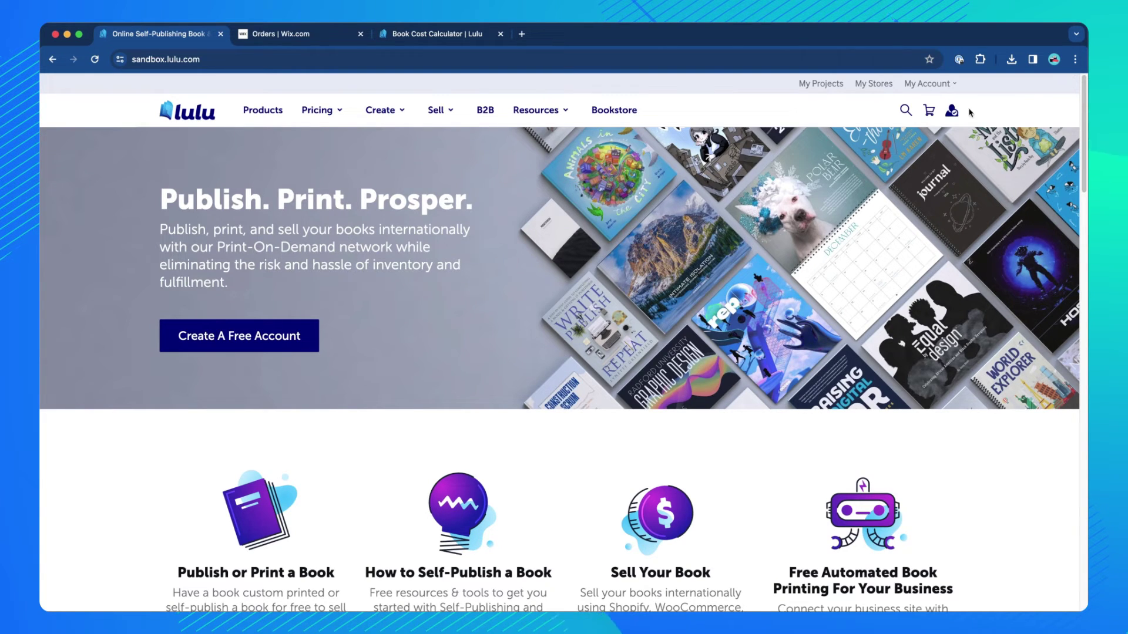
Go to the Lulu Direct dashboard's Channel Orders to find Wix order 10006 at 12.32 USD.
{"action": "left_click", "coordinate": [873, 86]}
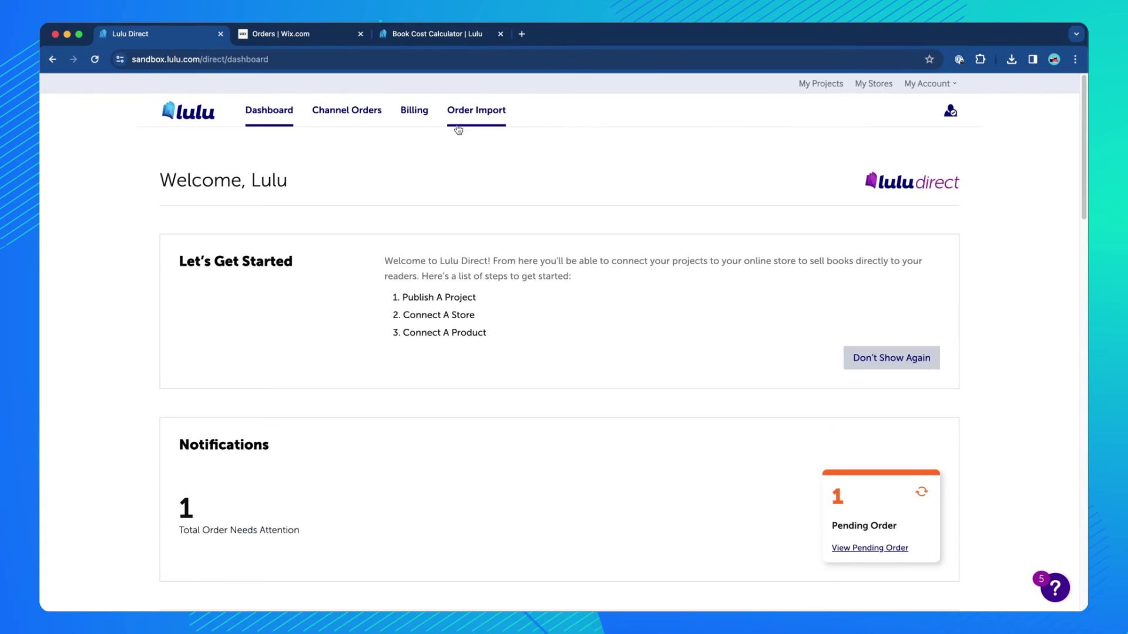
{"action": "left_click", "coordinate": [343, 112]}
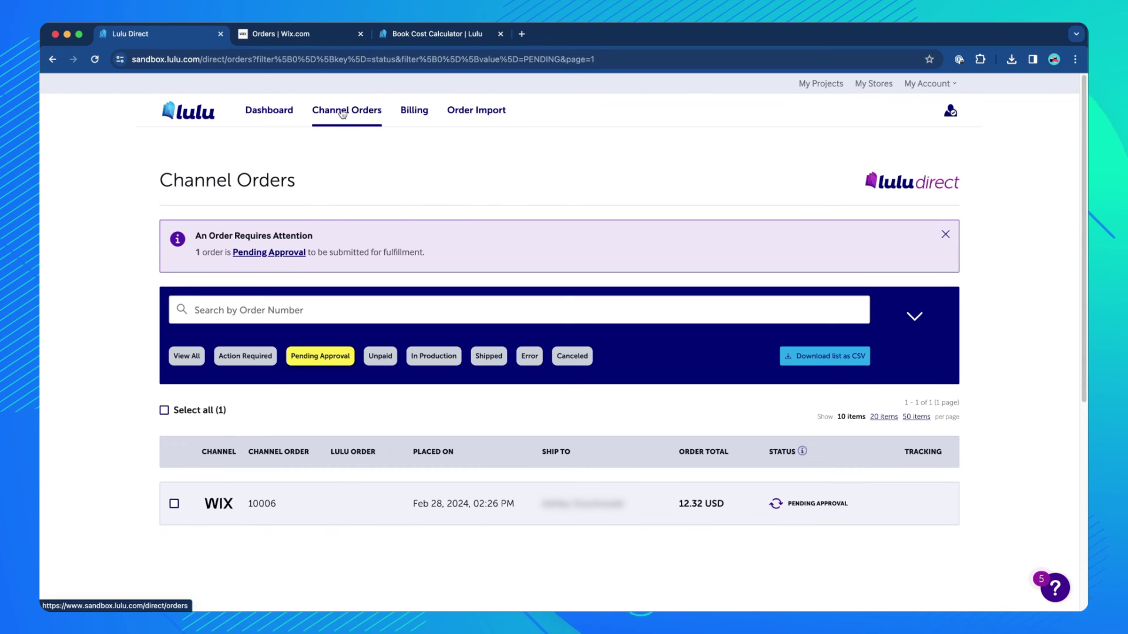
Accept Wix order 10006 from its details and proceed to its 12.32 USD Pay Order page.
{"action": "left_click", "coordinate": [876, 506]}
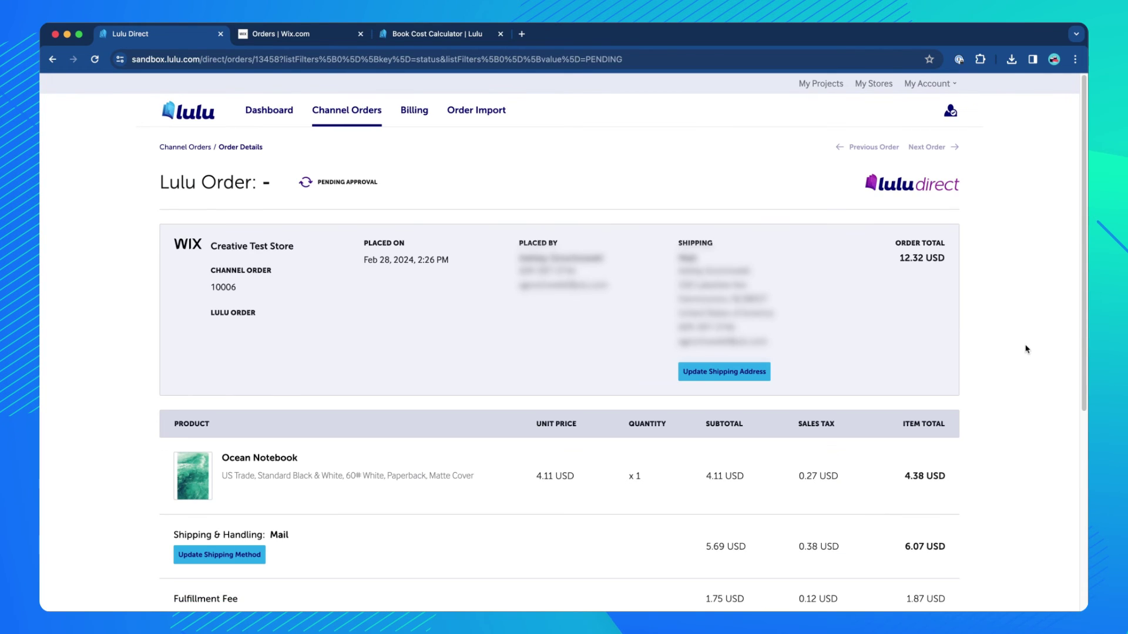
{"action": "scroll", "coordinate": [1026, 352], "scroll_direction": "down", "scroll_amount": 3}
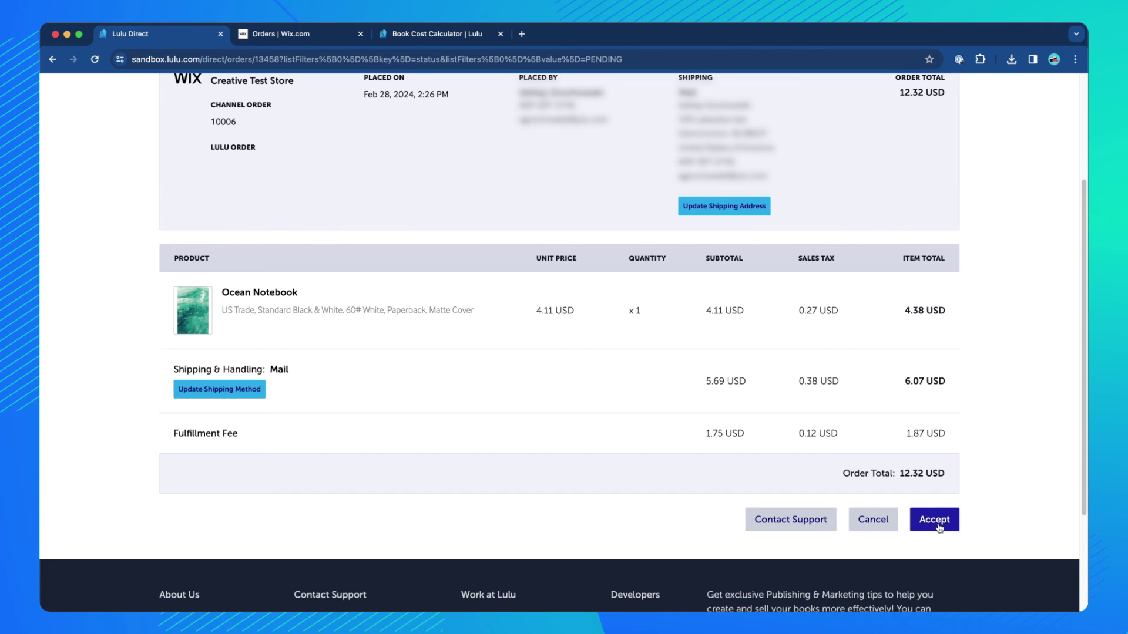
{"action": "left_click", "coordinate": [938, 525]}
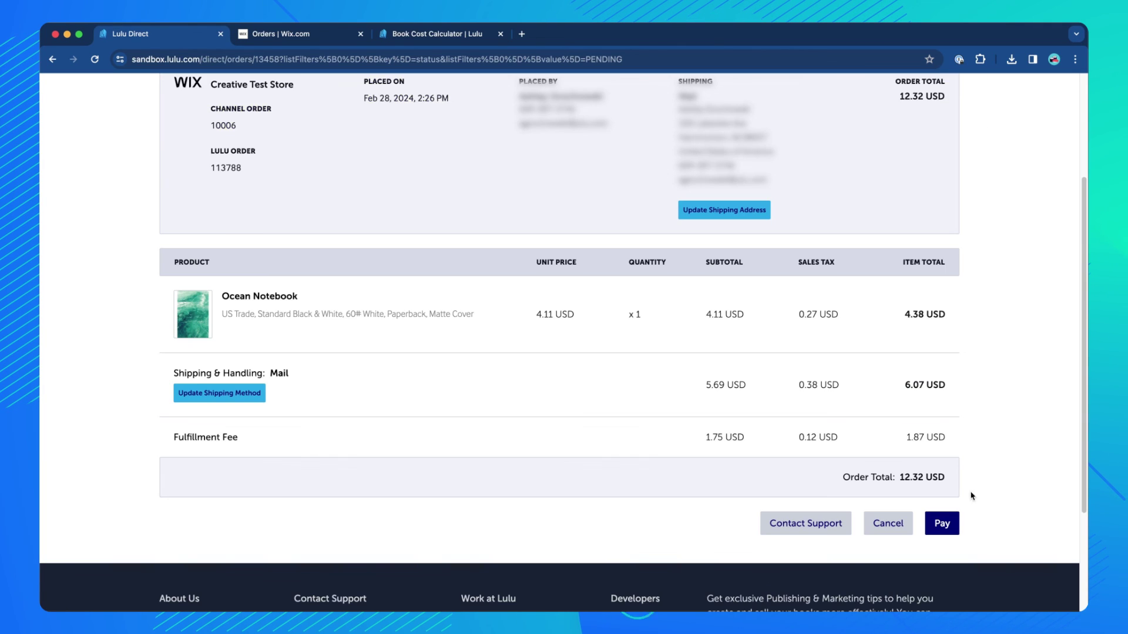
{"action": "left_click", "coordinate": [941, 523]}
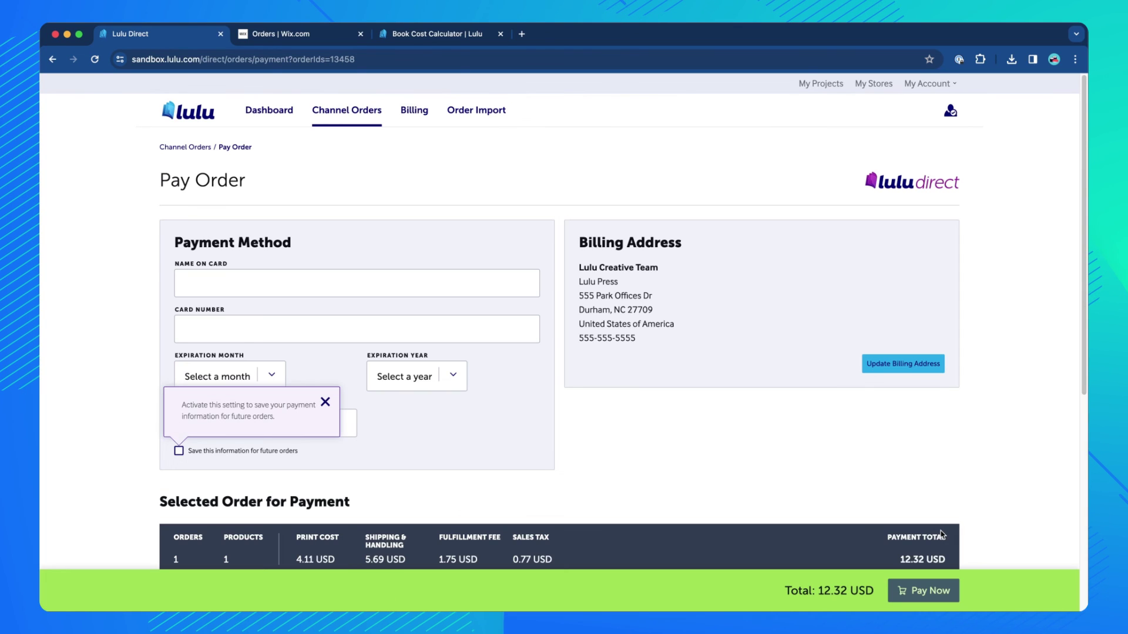